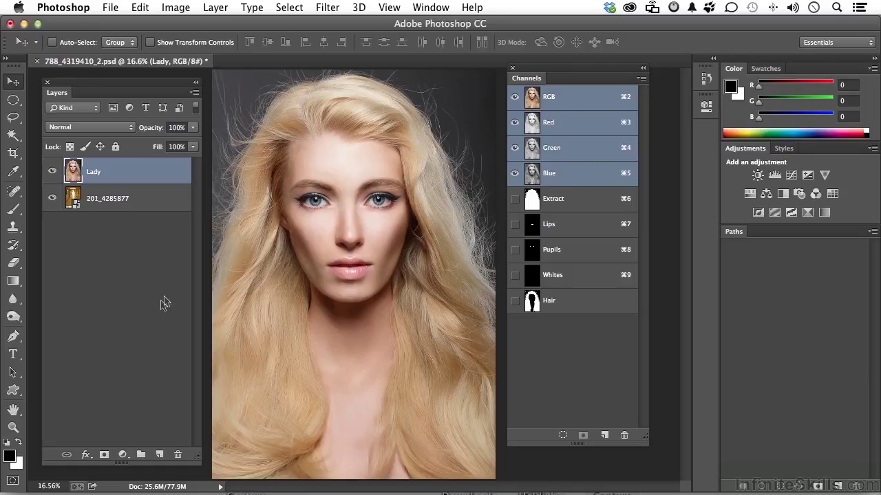
- Examine the saved Extract mask, and compare the Red, Green and Blue channels for contrast between the hair and background
click(555, 208)
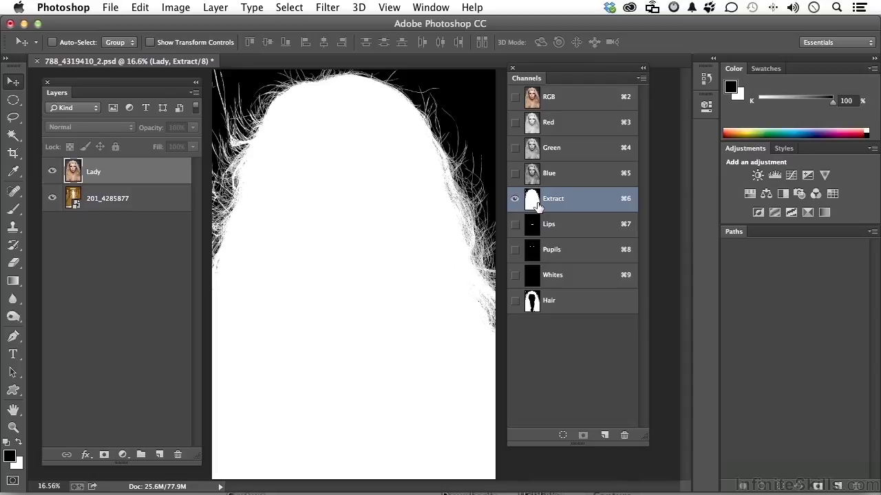
click(552, 97)
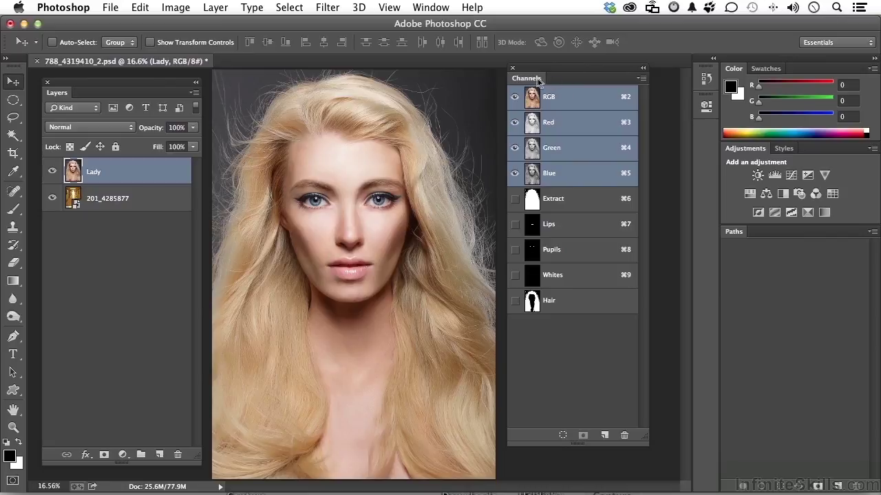
click(557, 123)
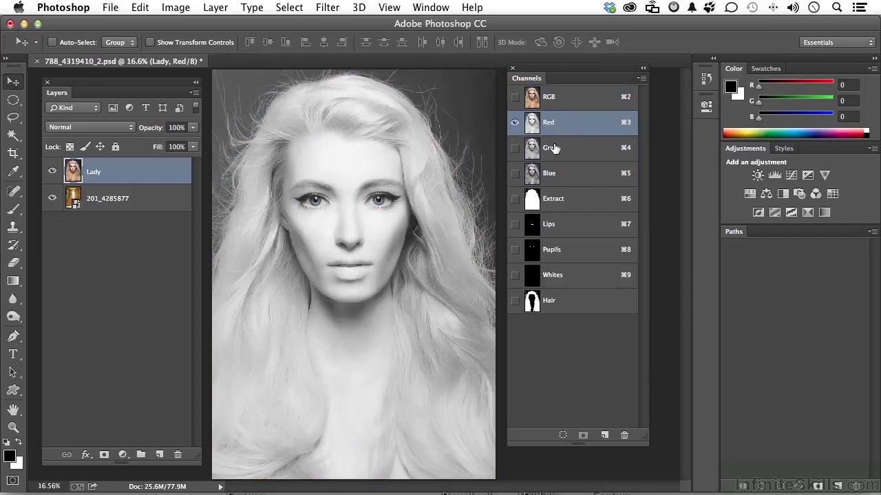
click(555, 149)
click(557, 174)
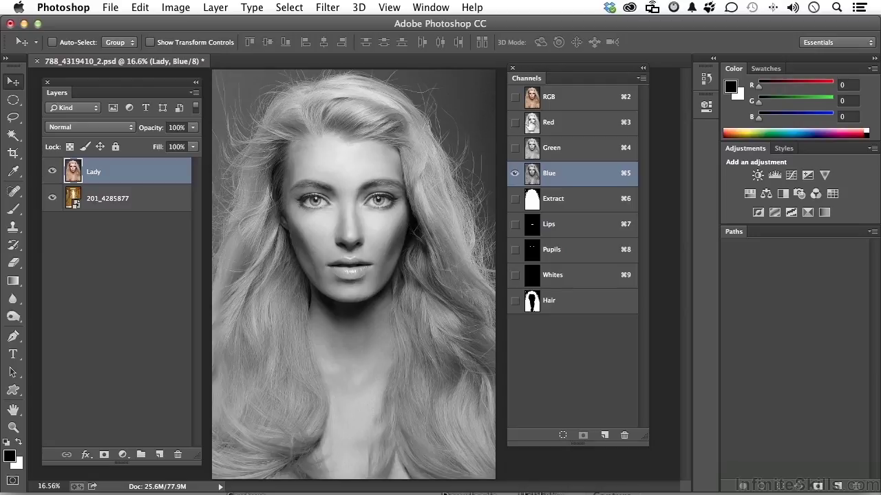
click(558, 124)
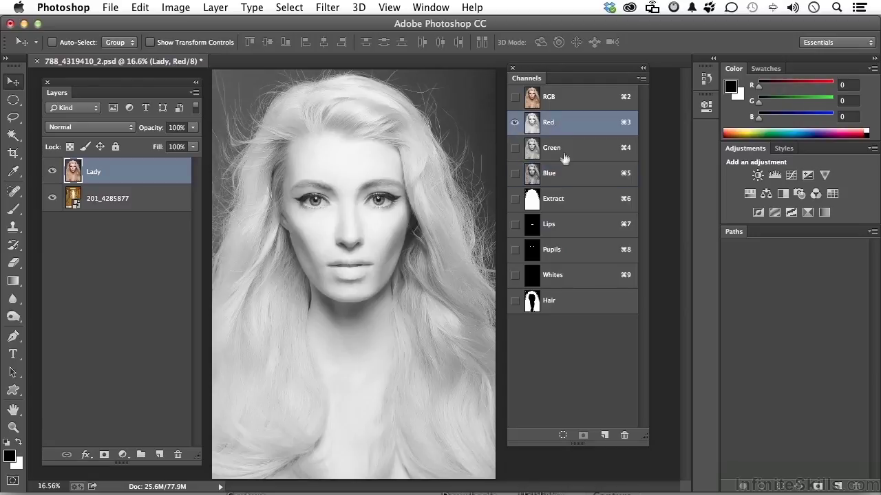
click(562, 179)
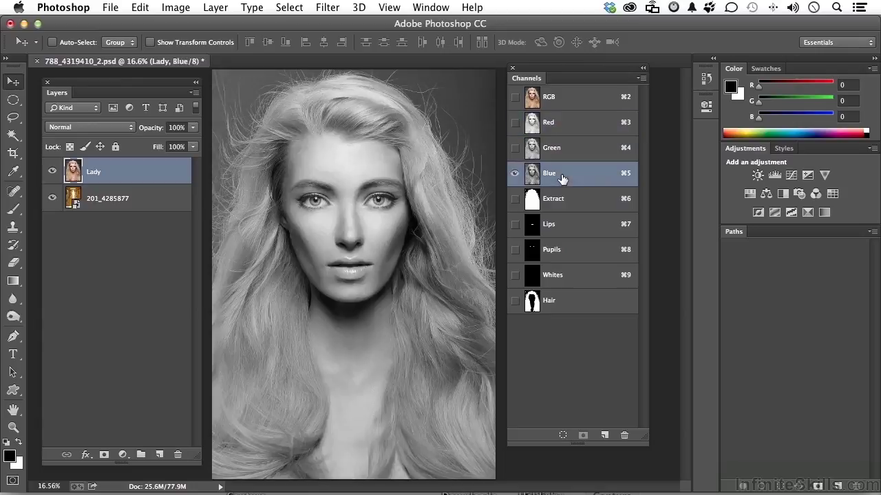
- Duplicate the Red channel and raise the copy's contrast with Curves, using points at input 128, output 129 and input 163, output 200
click(563, 123)
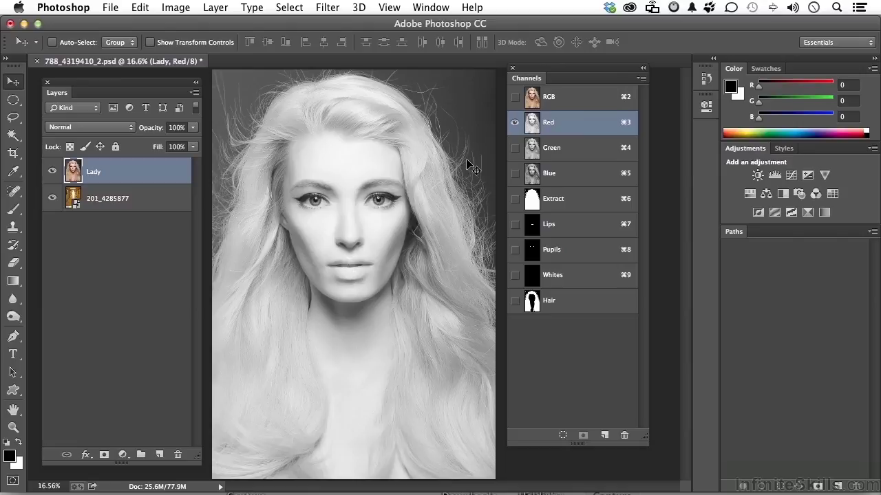
drag(564, 125, 605, 436)
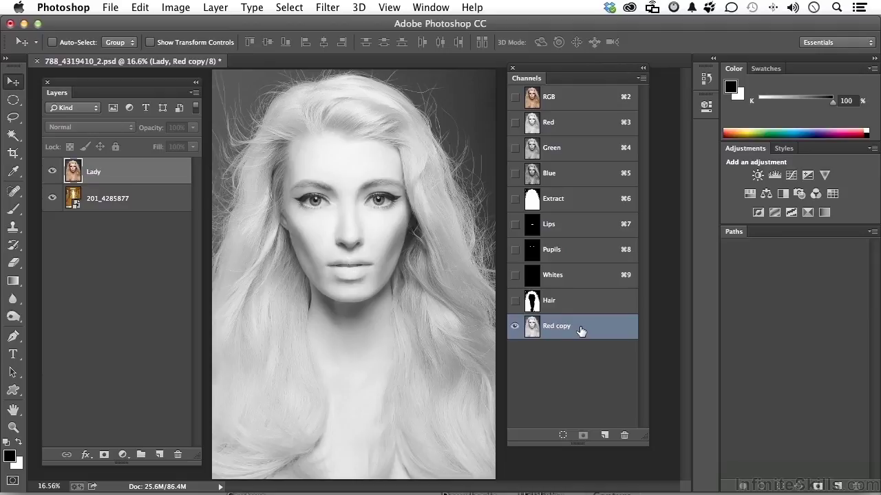
click(169, 8)
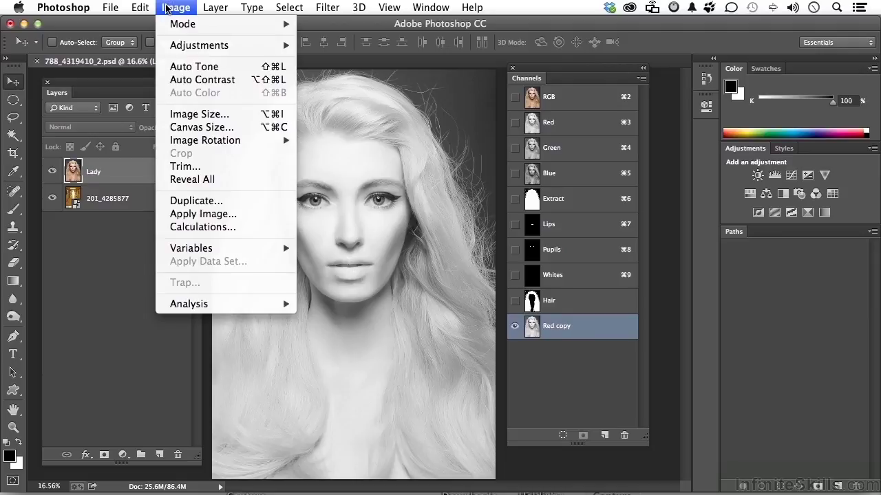
mouse_move(173, 46)
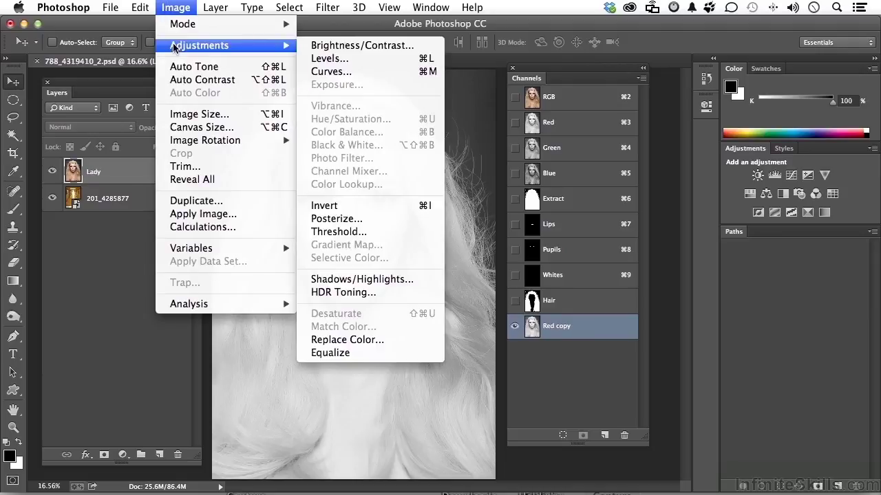
click(338, 73)
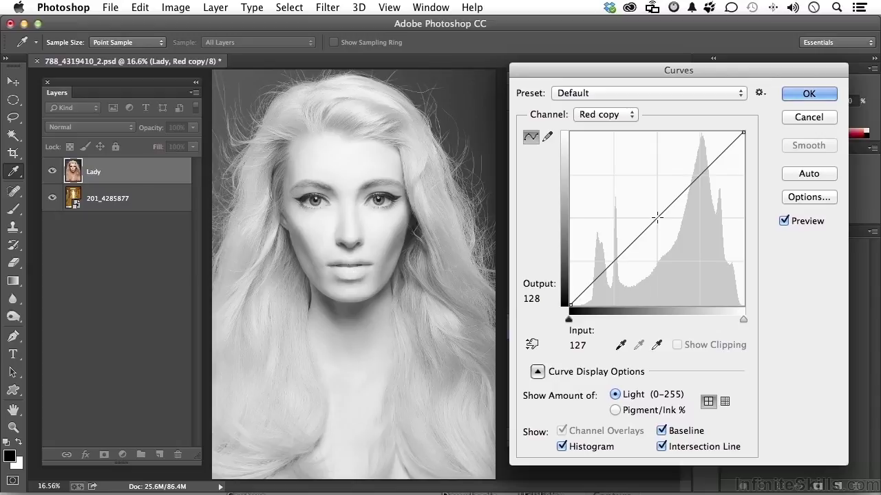
click(656, 217)
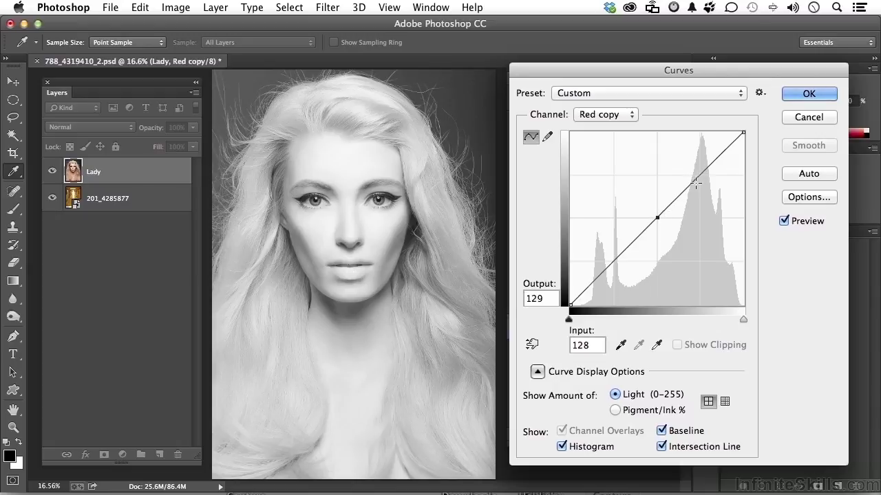
drag(693, 183, 681, 172)
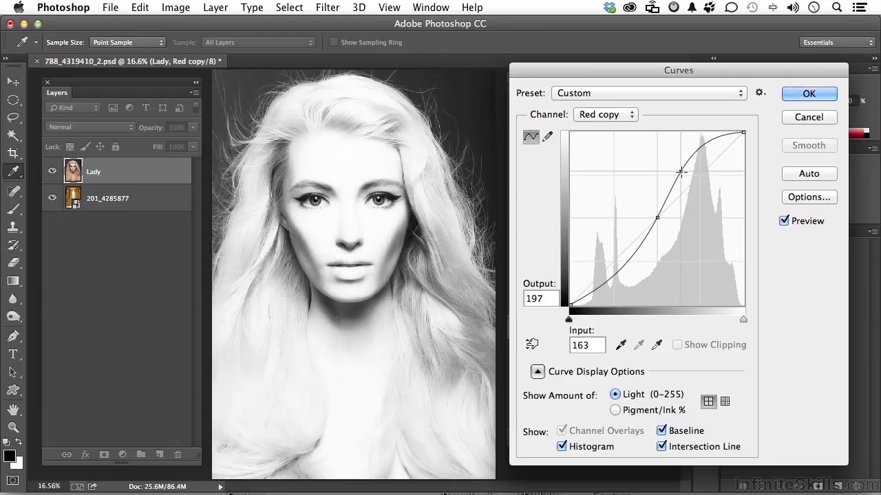
drag(680, 171, 681, 170)
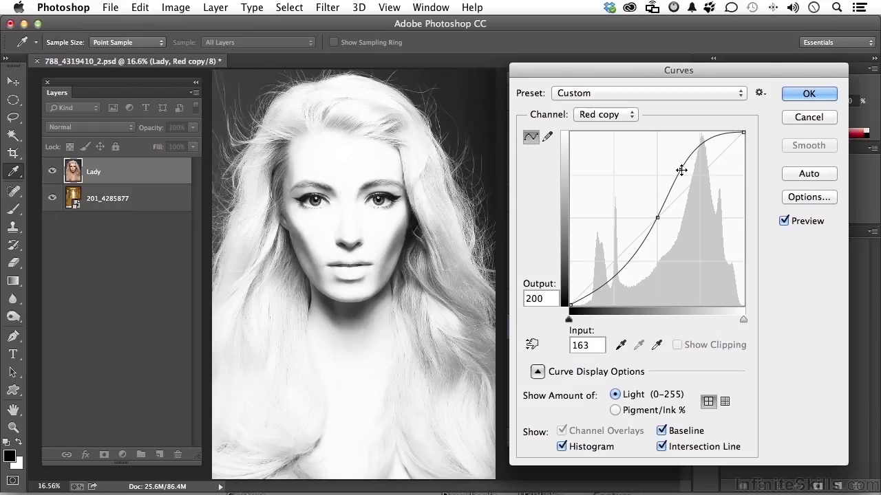
click(799, 94)
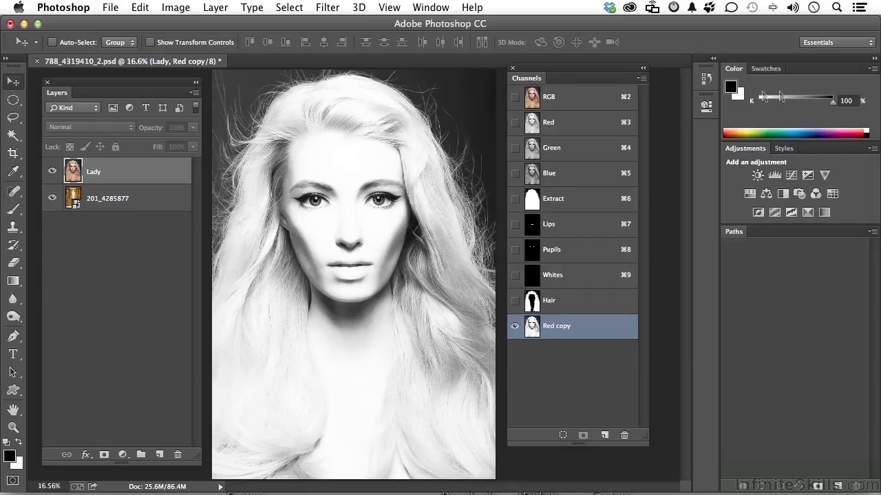
- Select the dark background around the hair in the Red copy channel with the Magic Wand, adding the areas on both sides of the head
click(14, 137)
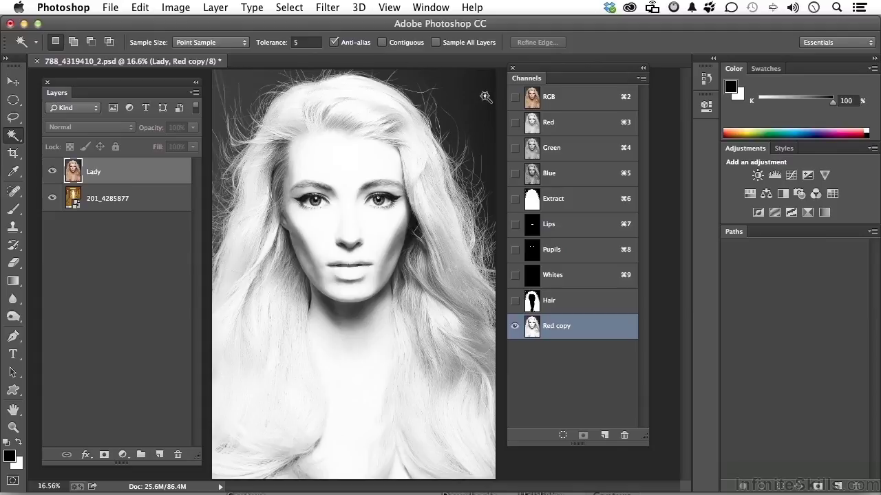
click(474, 101)
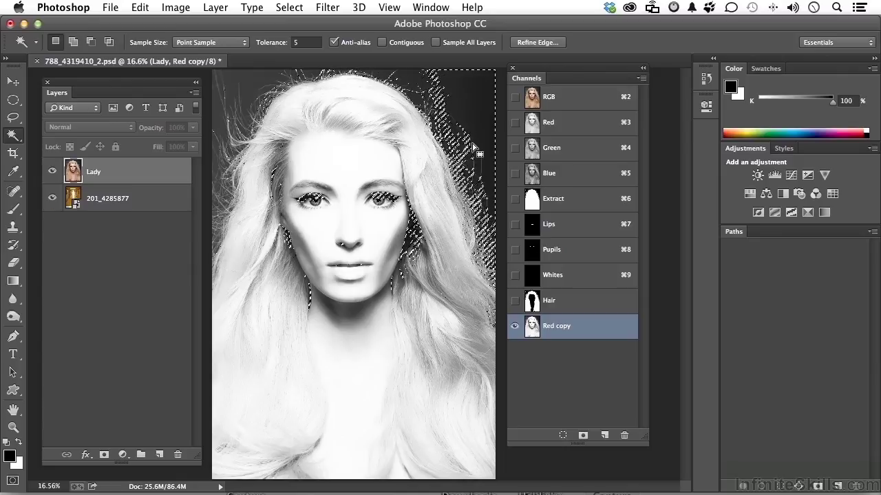
shift+click(251, 82)
shift+click(401, 83)
shift+click(408, 73)
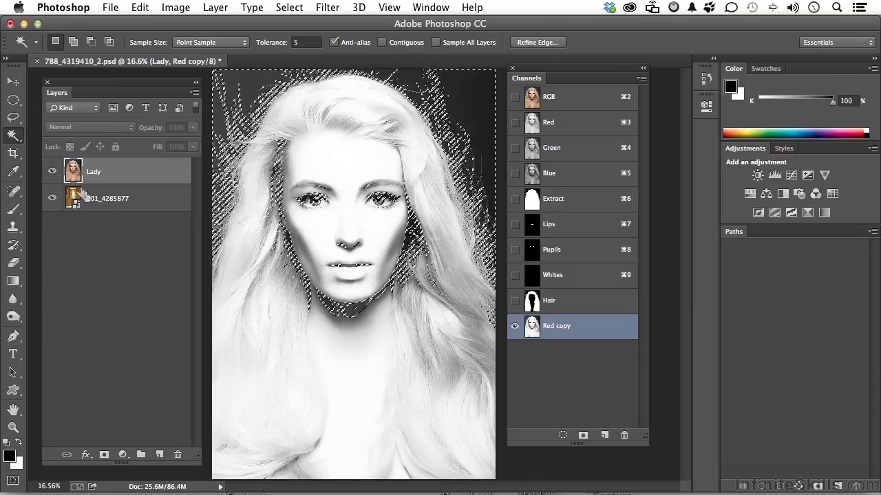
- Subtract the face, neck and inner hair from the background selection with the Lasso, and clear the selection
click(15, 121)
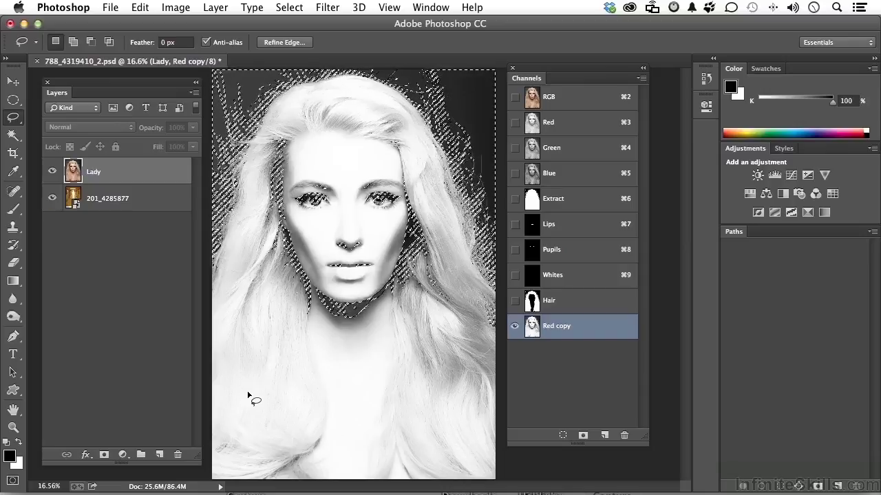
key(alt)
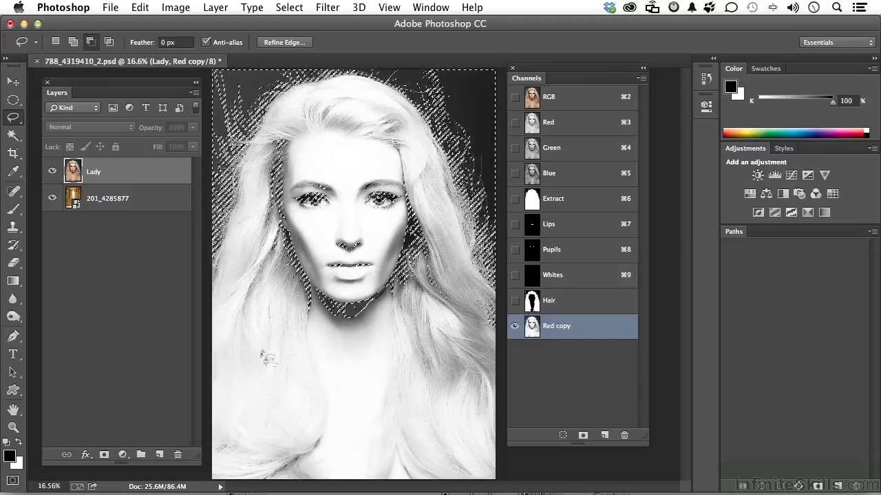
mouse_move(267, 335)
mouse_down()
mouse_move(355, 352)
mouse_move(401, 352)
mouse_move(452, 318)
mouse_up()
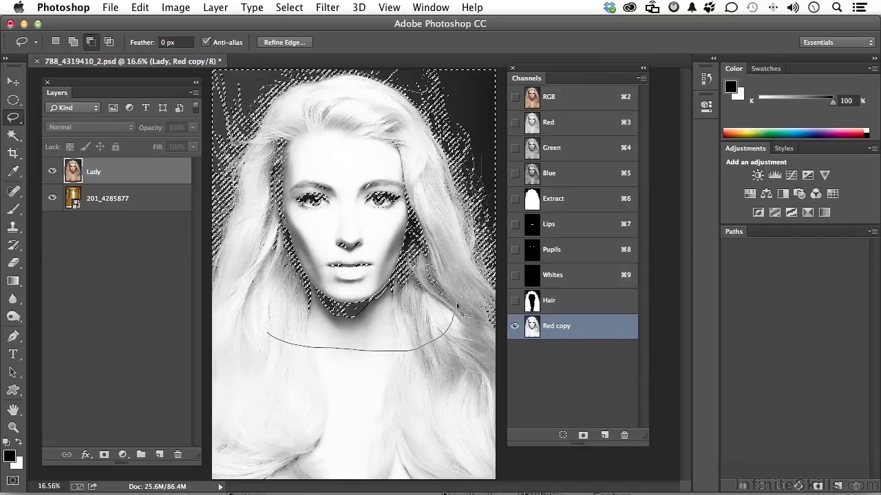
mouse_move(401, 135)
mouse_down()
mouse_move(385, 112)
mouse_move(353, 104)
mouse_up()
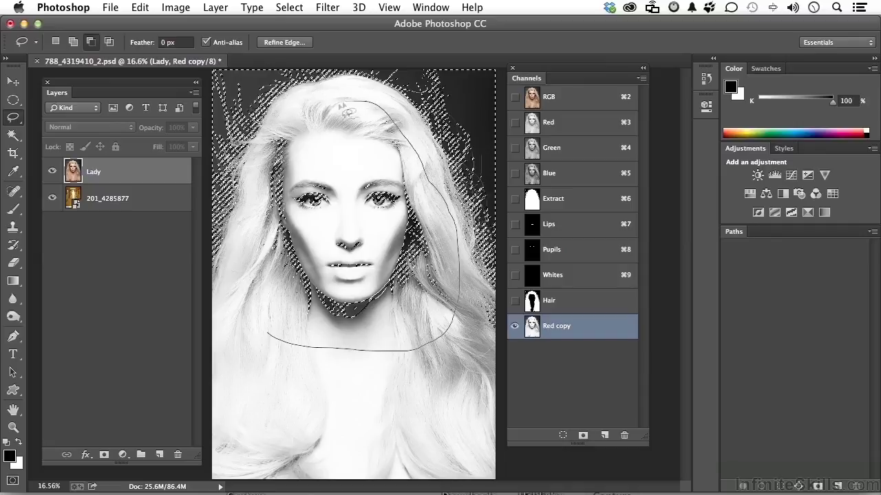
drag(273, 288, 269, 336)
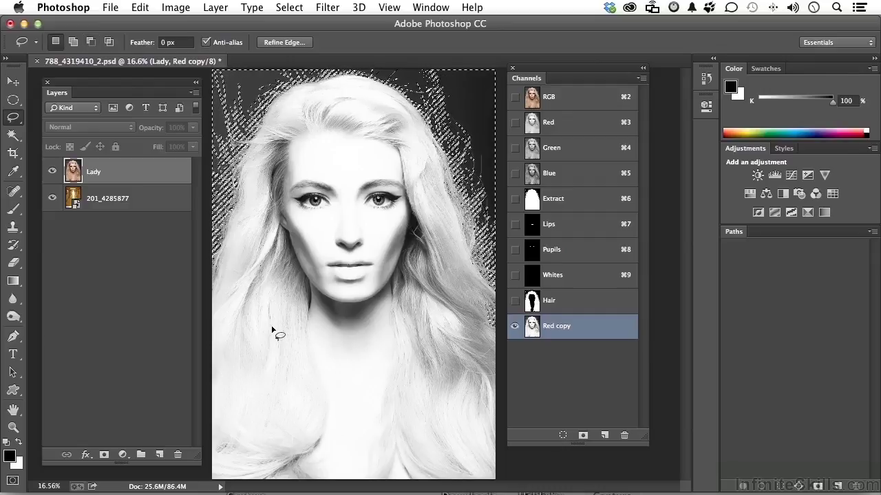
key(super+shift+i)
key(super+d)
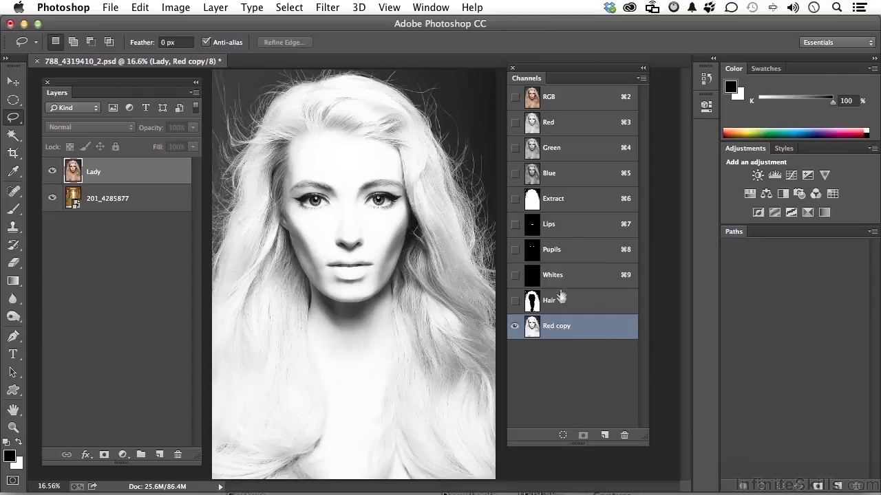
- View the Extract mask and the RGB composite, and briefly hide the Lady layer to look at the hallway background
click(553, 206)
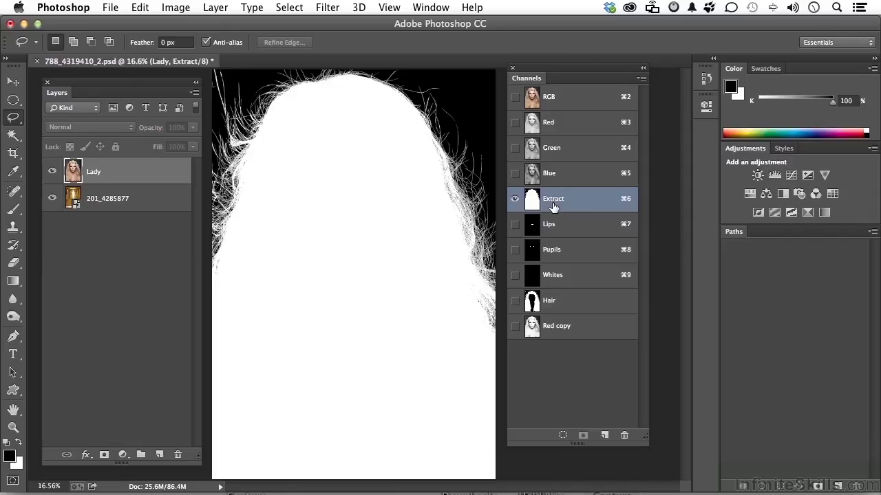
click(551, 97)
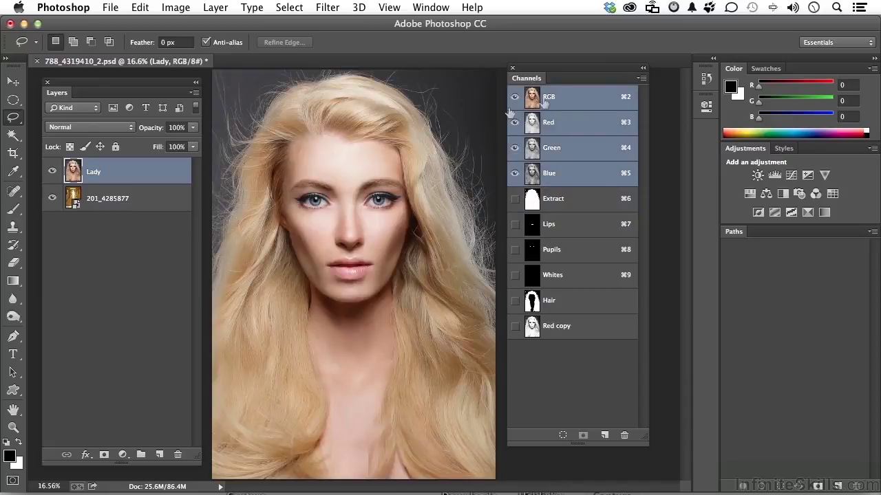
click(53, 172)
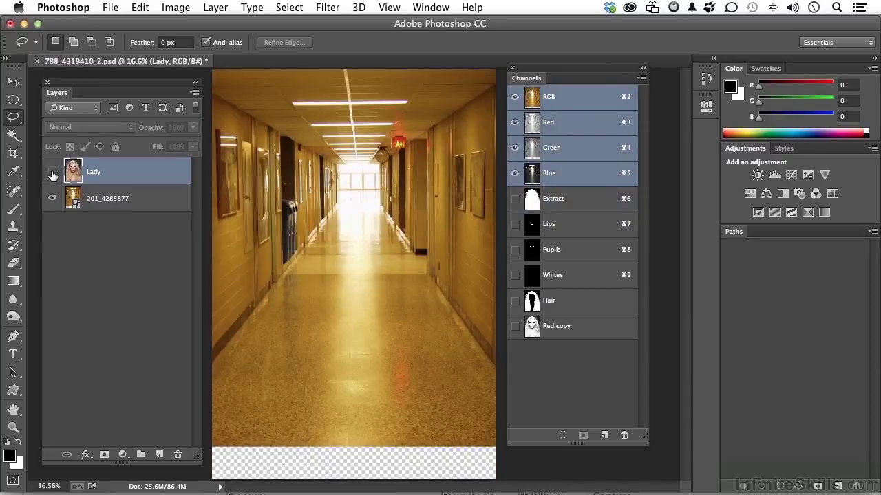
click(52, 172)
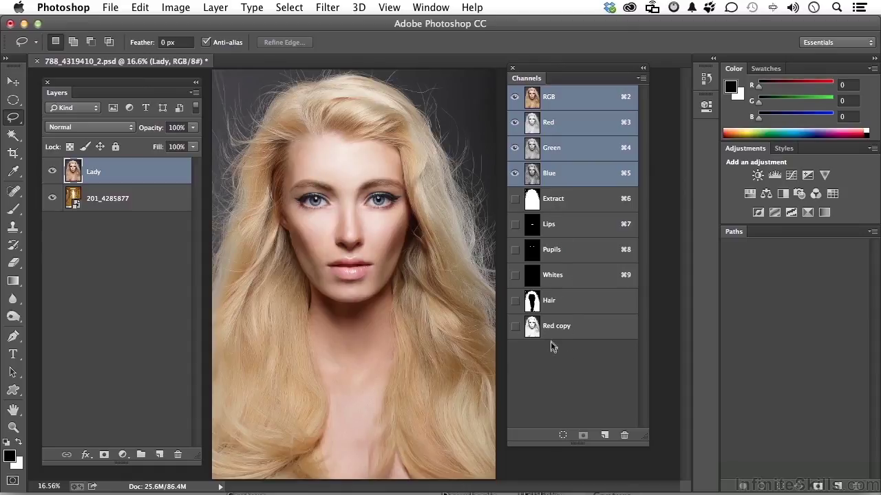
- Delete the Red copy channel and load the Extract channel as a selection
drag(555, 329, 624, 432)
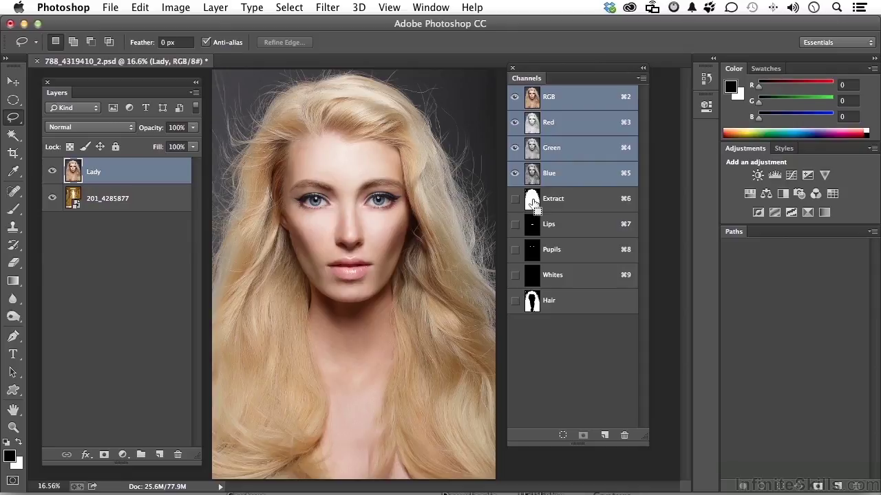
super+click(533, 200)
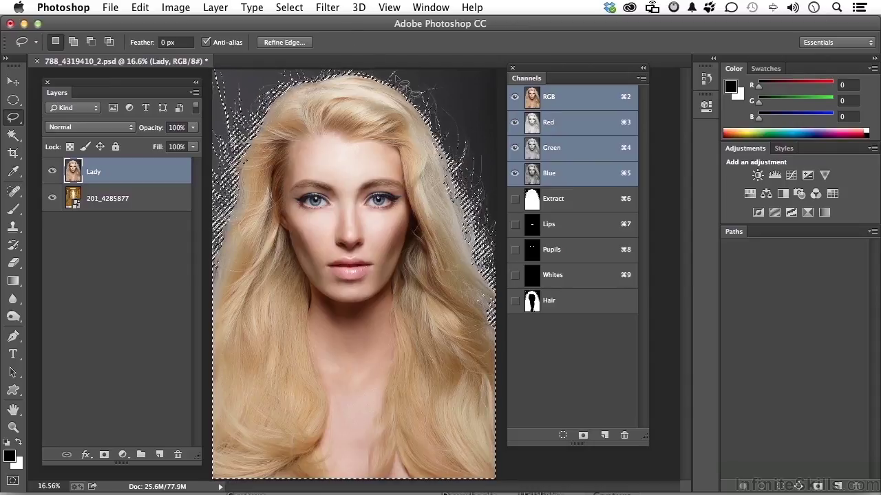
- Start Refine Edge on the loaded selection and set its view mode to On Layers
click(288, 7)
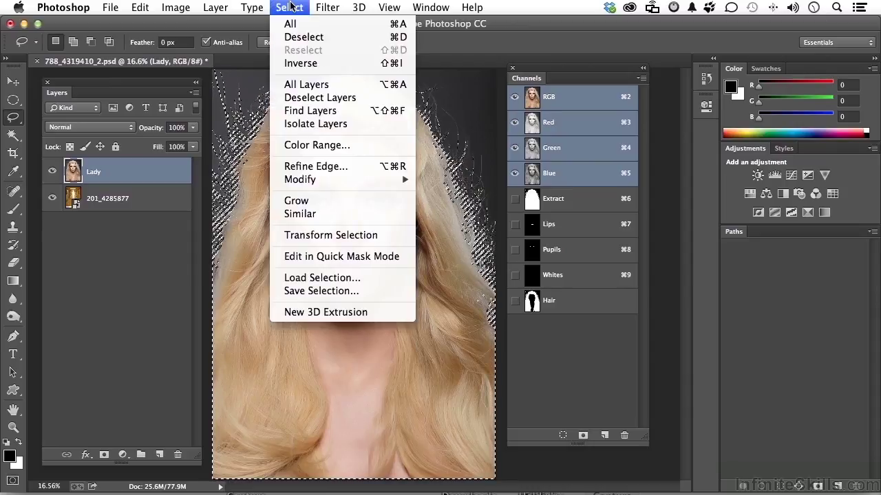
click(330, 165)
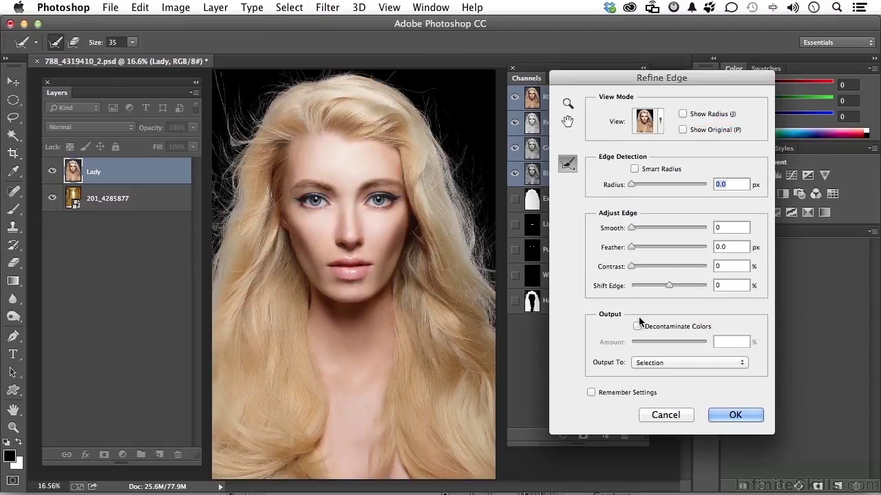
click(660, 123)
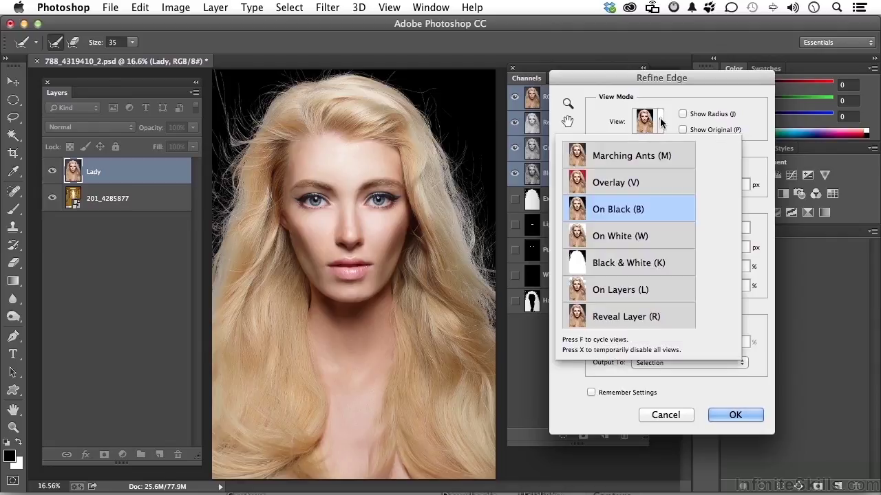
click(602, 292)
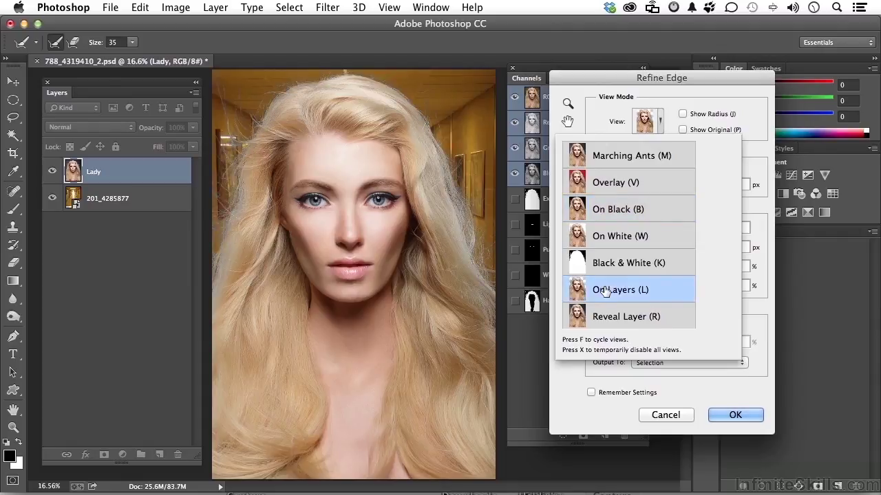
click(570, 386)
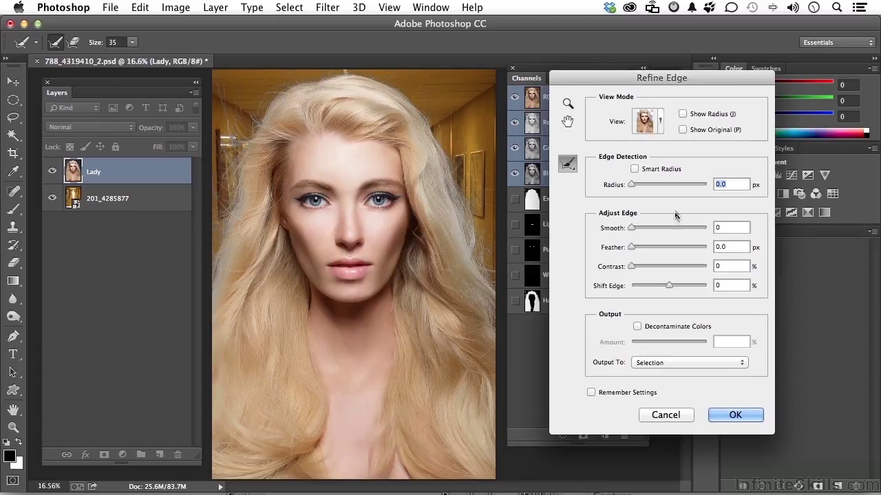
- Refine the edge with a radius of 1.9 px and Shift Edge of +2%, and output the result as a layer mask on Lady
drag(632, 186, 638, 186)
mouse_move(633, 227)
mouse_down()
mouse_move(648, 231)
mouse_move(631, 238)
mouse_up()
mouse_move(668, 283)
mouse_down()
mouse_move(692, 284)
mouse_move(660, 289)
mouse_move(669, 288)
mouse_up()
click(659, 364)
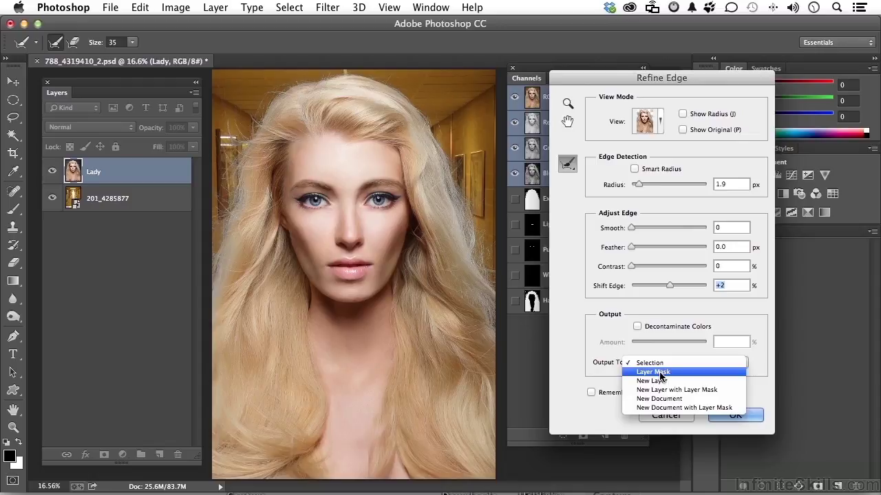
click(660, 375)
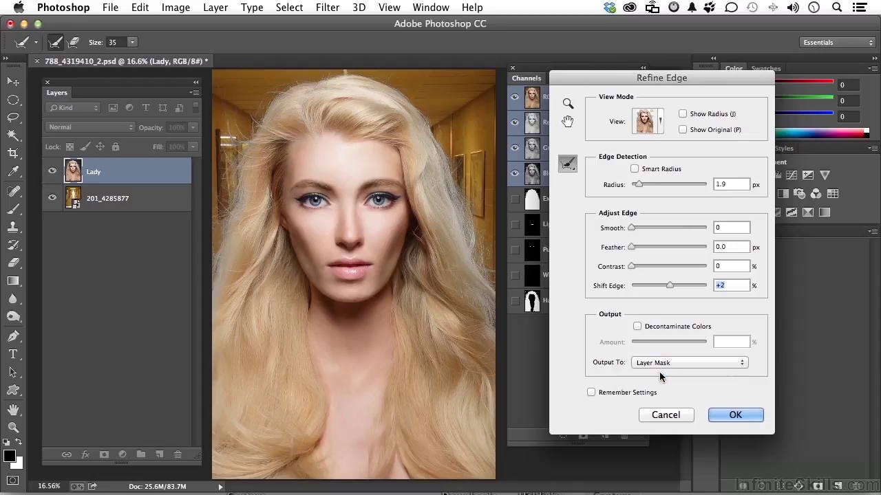
click(723, 417)
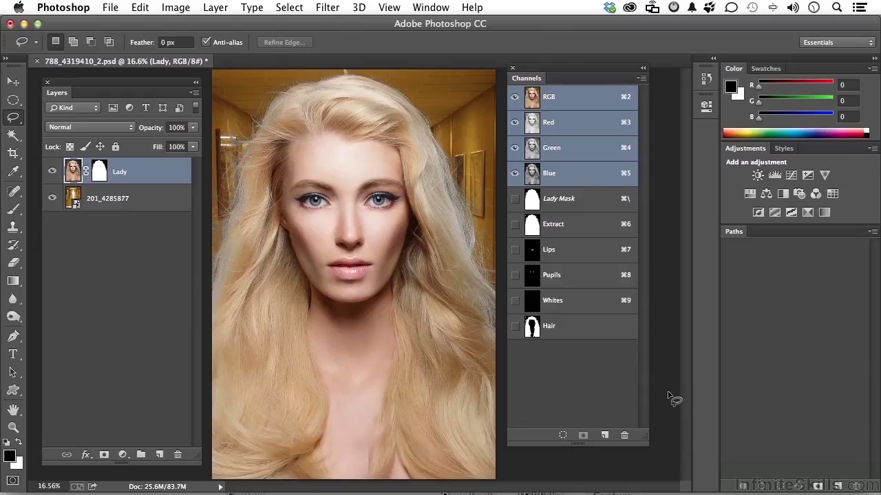
- Toggle the Lady layer mask off and on several times to compare the hair edges against the original grey background, leaving it enabled
shift+click(99, 172)
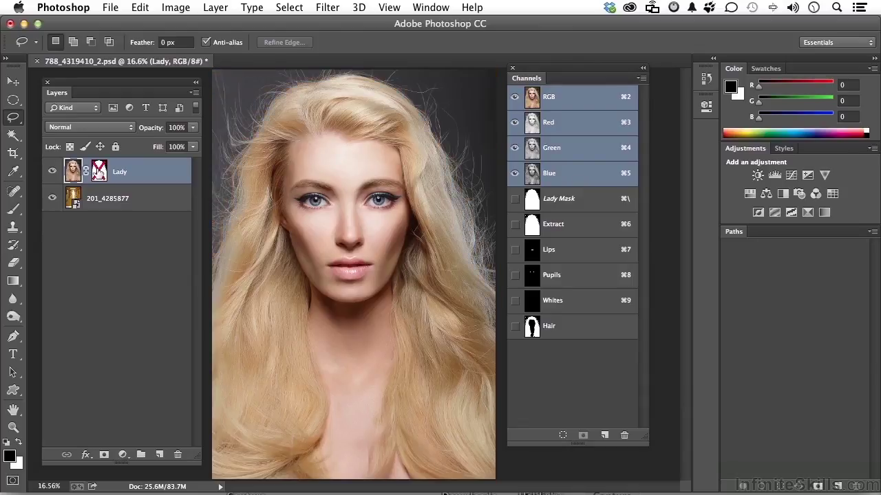
shift+click(99, 172)
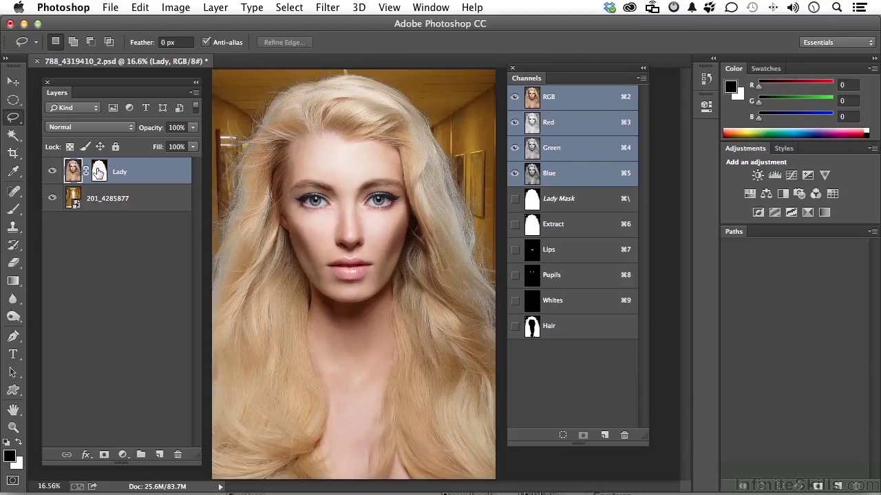
shift+click(100, 172)
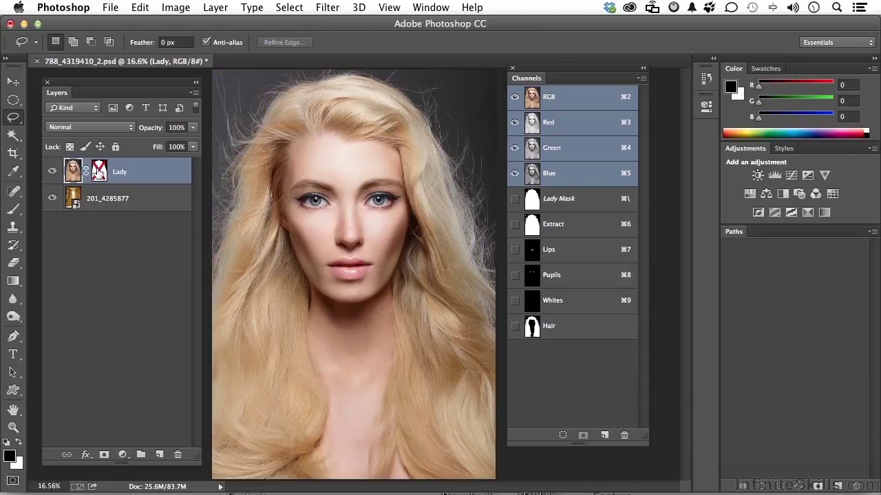
shift+click(99, 172)
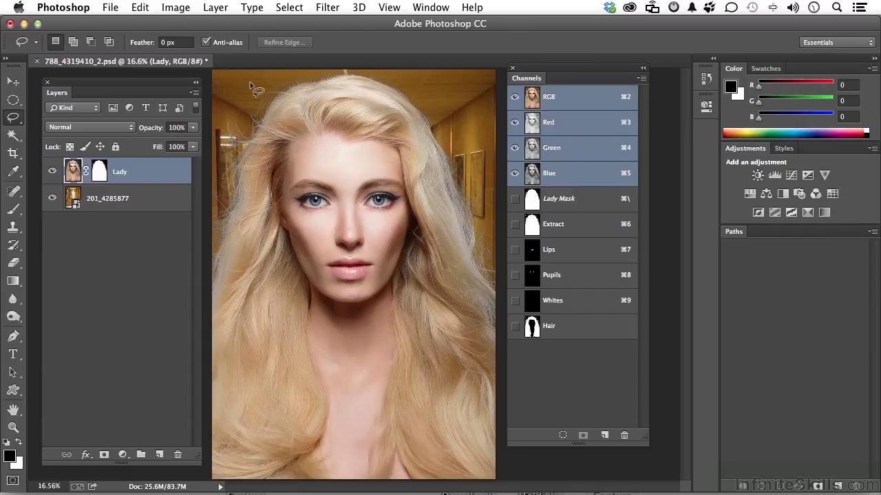
shift+click(99, 172)
shift+click(99, 172)
shift+click(99, 172)
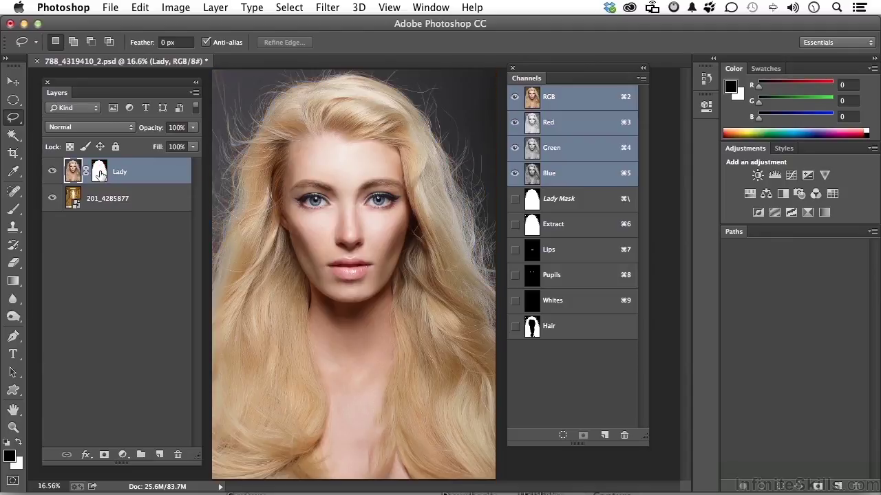
shift+click(99, 172)
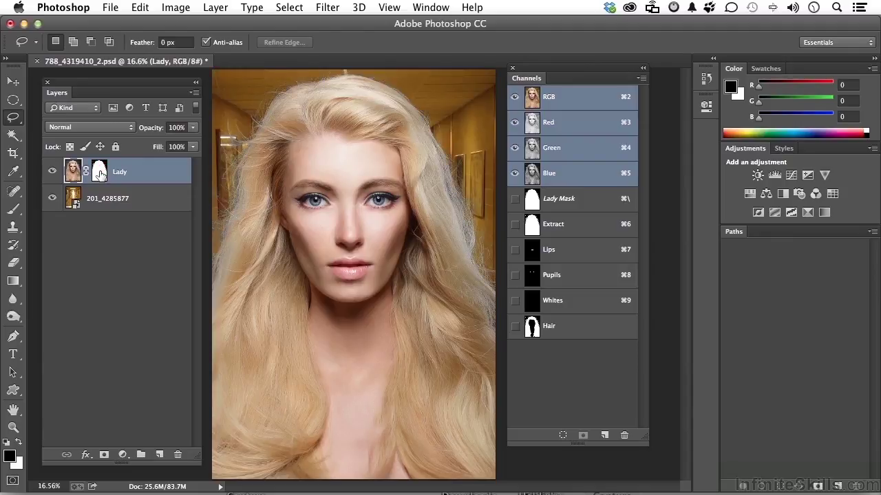
- View the Lips, Pupils, Whites and Hair channels one after another and return to the RGB composite
click(545, 256)
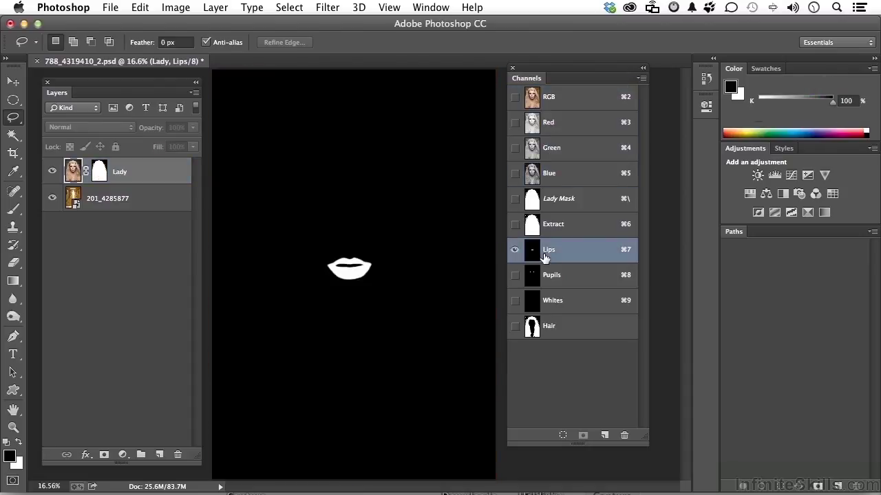
click(547, 277)
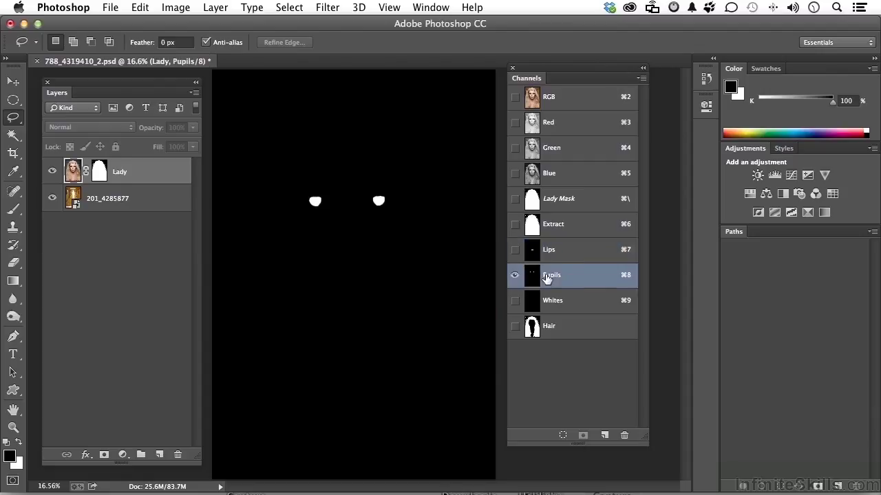
click(551, 305)
click(552, 329)
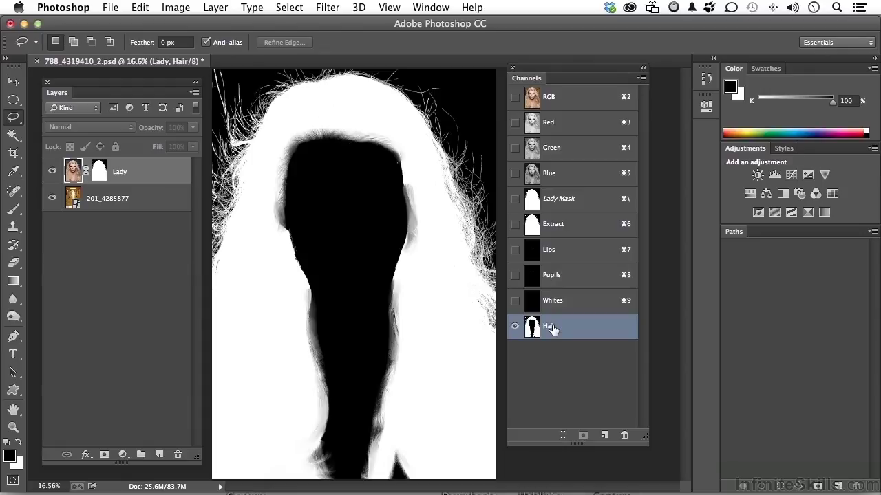
click(571, 102)
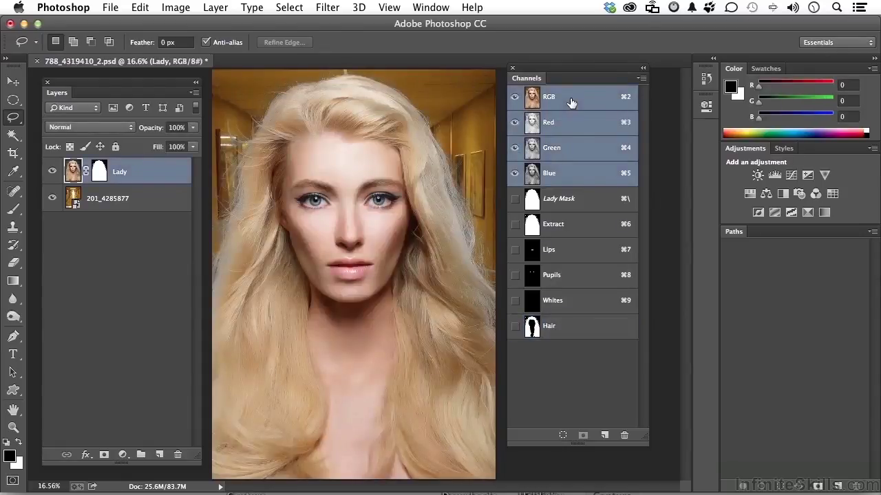